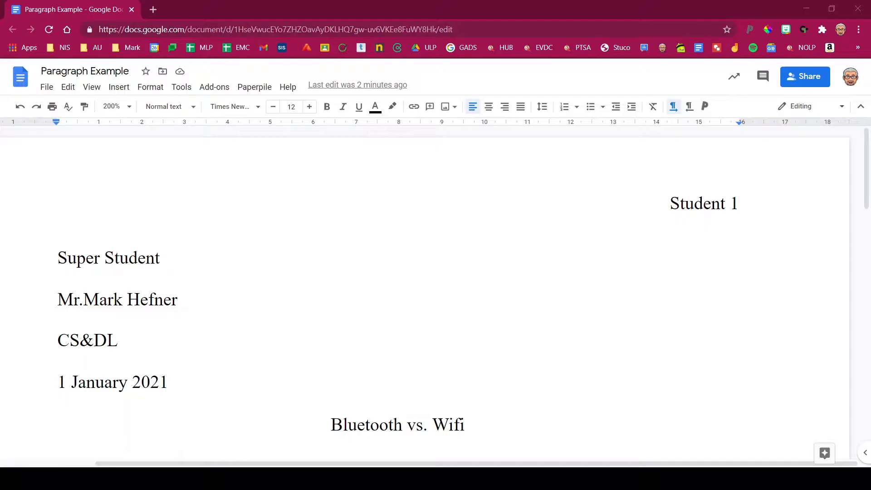
- Scroll down to the 'Bluetooth vs. Wifi' paragraph explaining Bluetooth pairing
scroll(425, 295, down, 12)
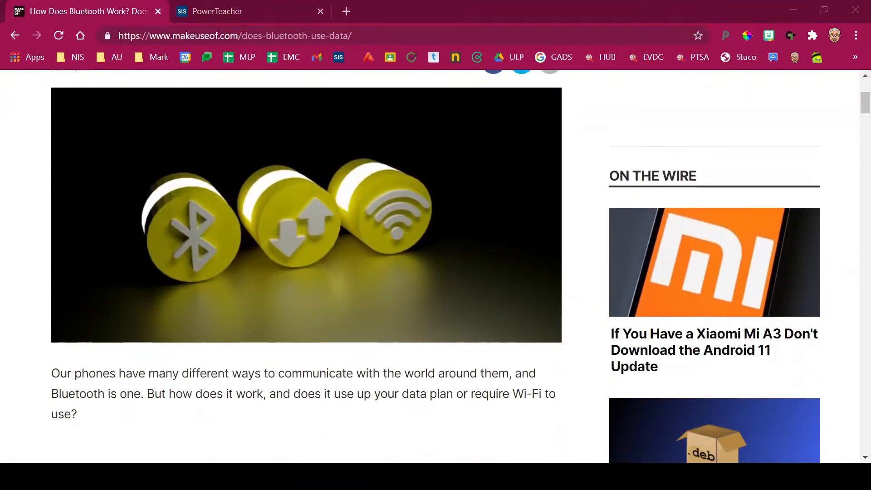
- Skim the MakeUseOf 'How Does Bluetooth Work?' article, then return to its headline and byline
scroll(436, 267, down, 10)
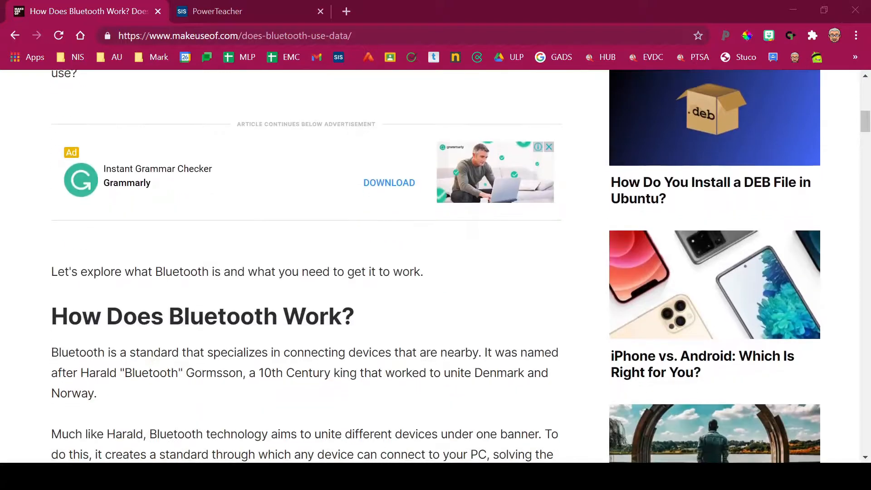
scroll(435, 268, down, 2)
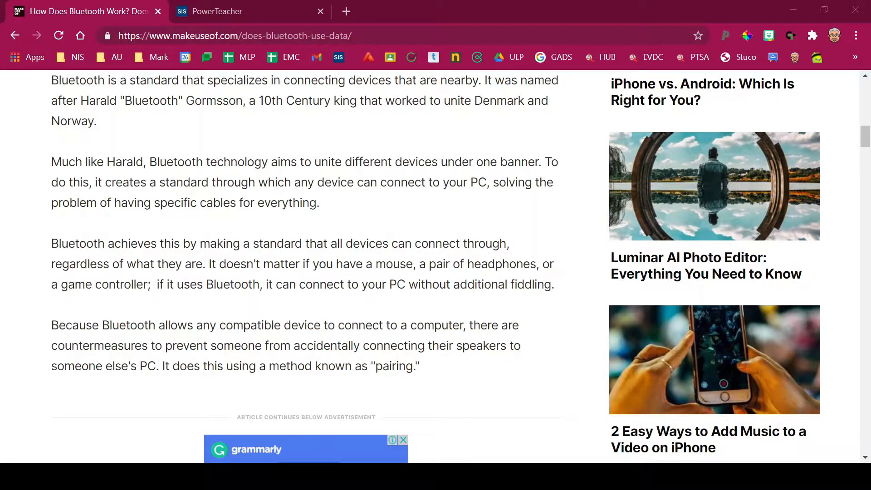
scroll(435, 268, up, 14)
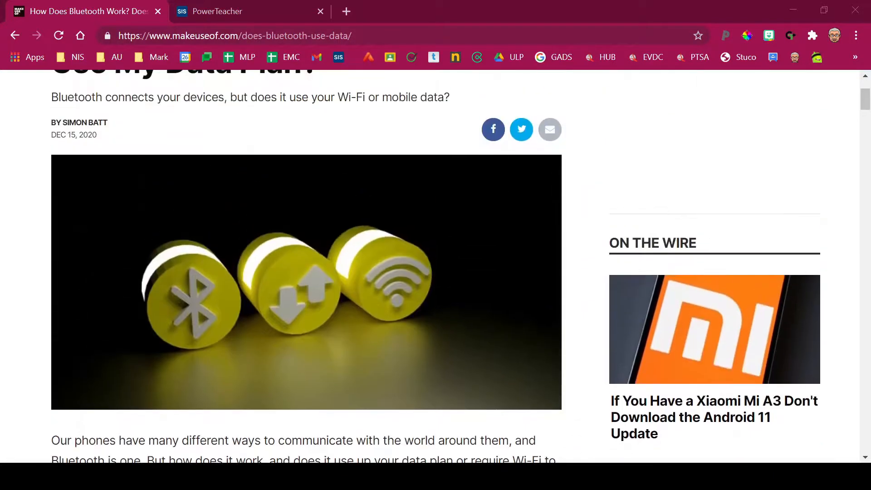
scroll(435, 267, up, 3)
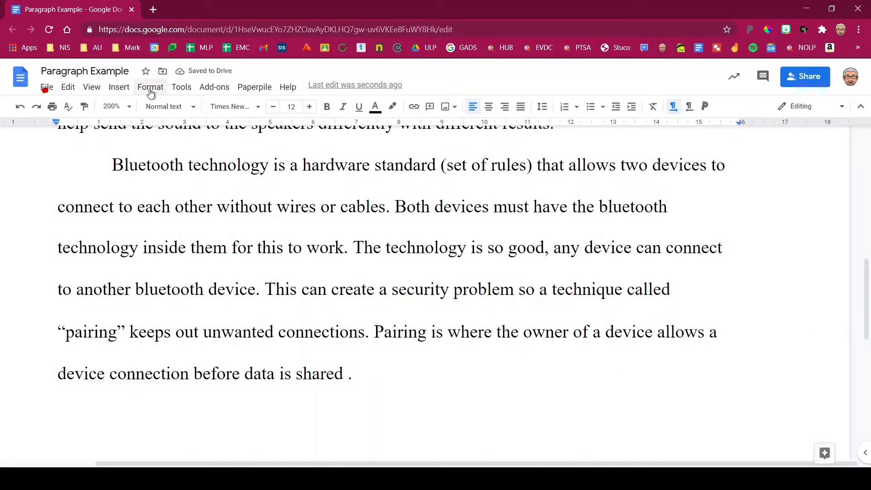
- Open the Citations sidebar from the Tools menu, showing MLA style
click(181, 87)
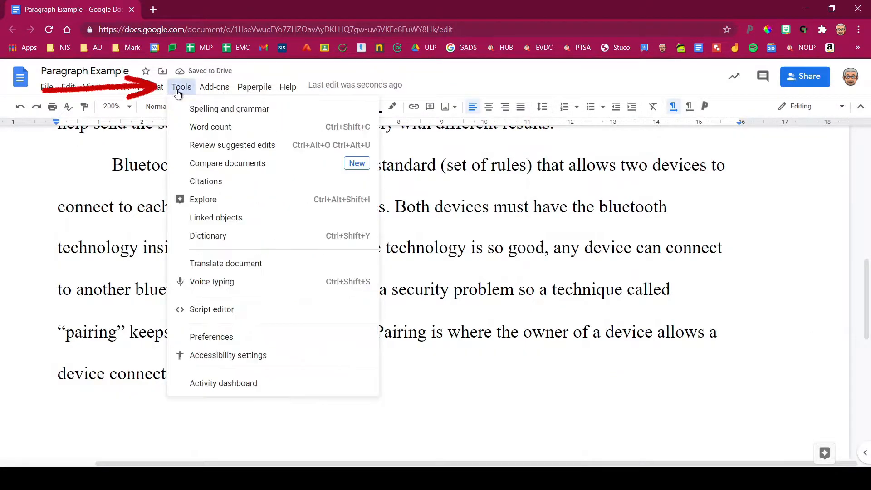
click(212, 182)
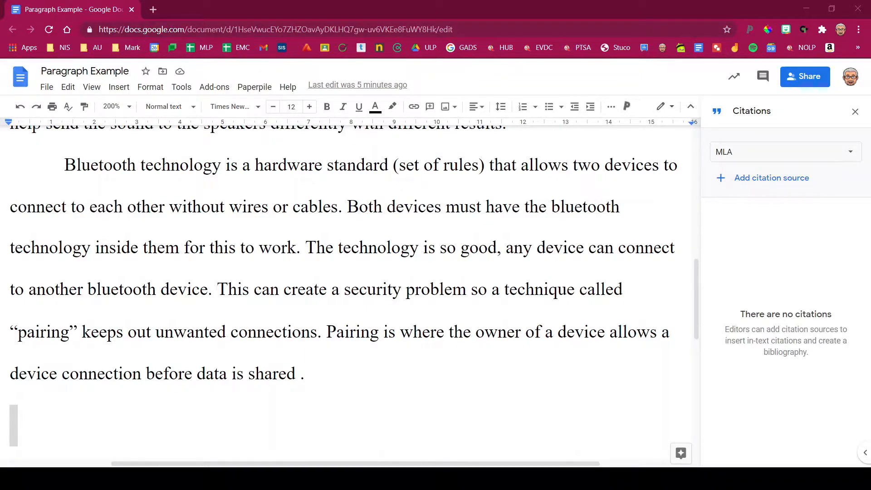
- Keep MLA as the citation style and start a new citation source form
click(850, 154)
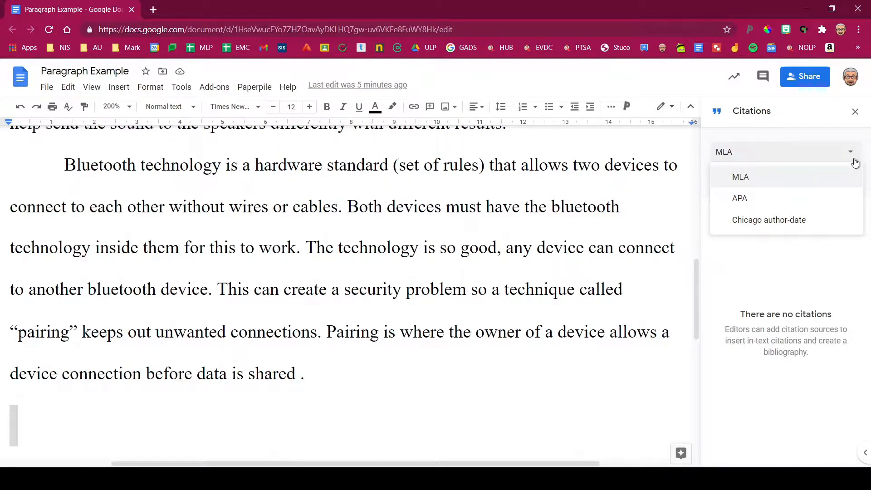
click(786, 180)
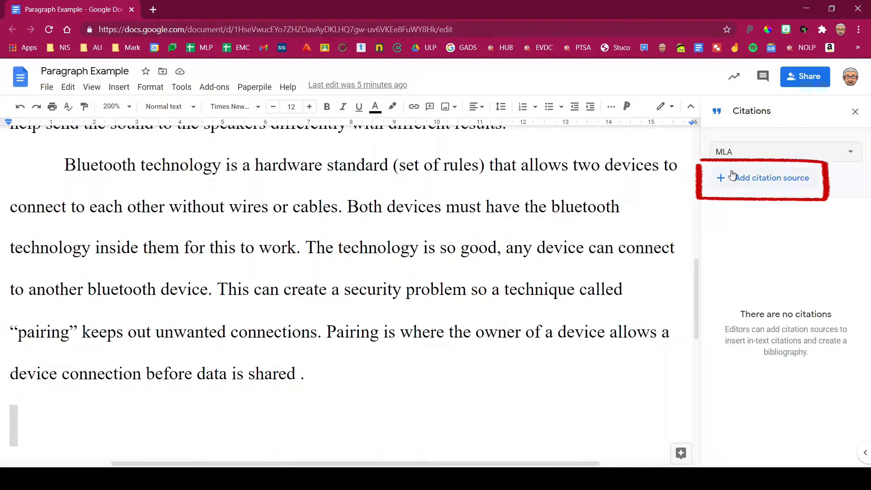
click(739, 183)
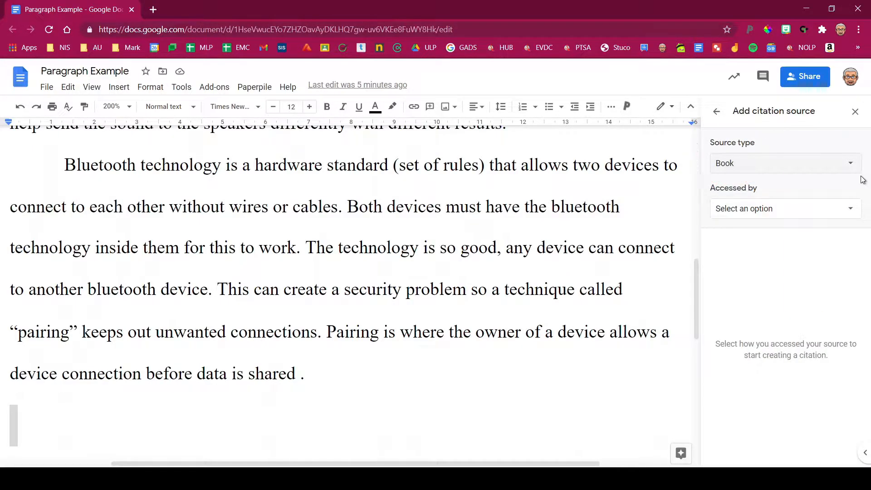
- Set the new citation's source type to Website
click(850, 165)
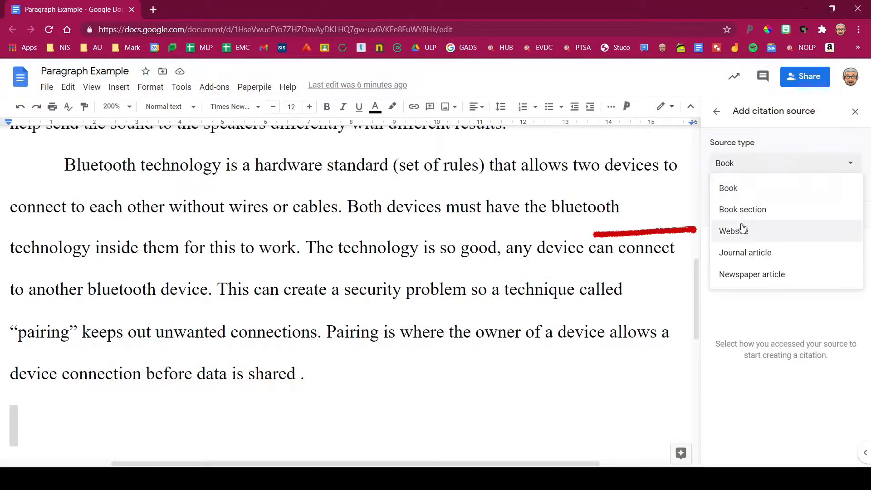
click(735, 235)
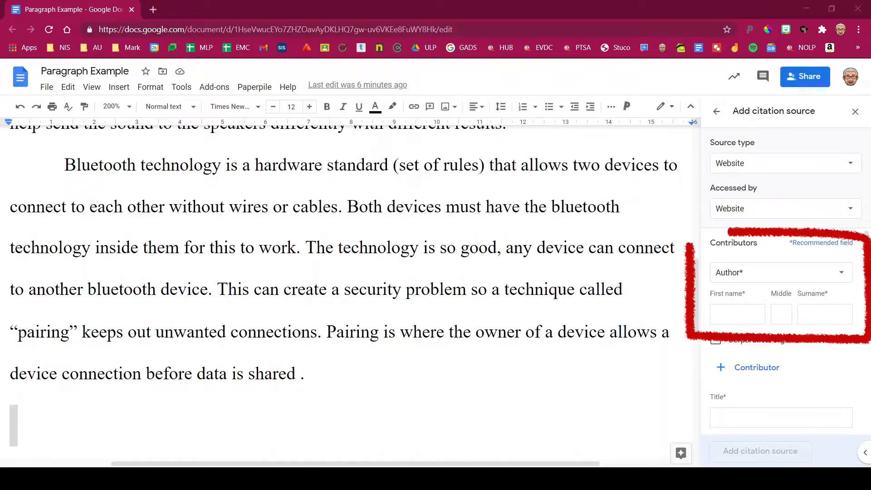
- Keep Author as contributor role and enter the author's first name and surname
click(739, 282)
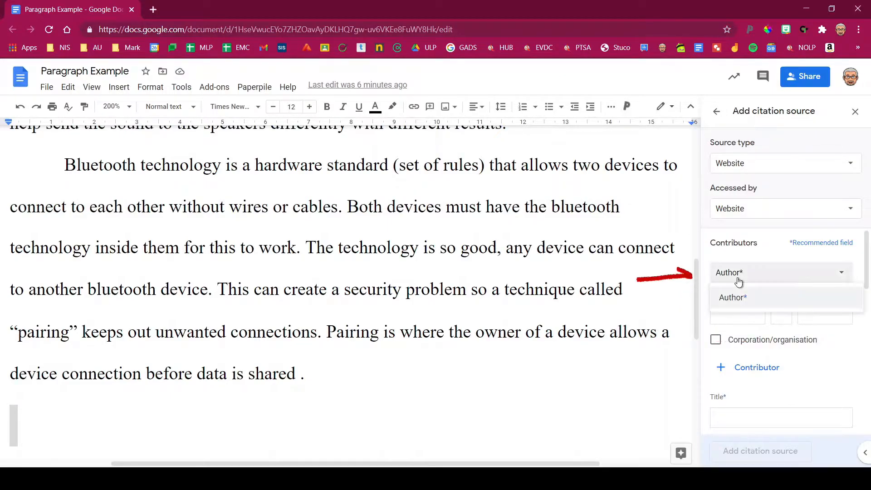
click(740, 280)
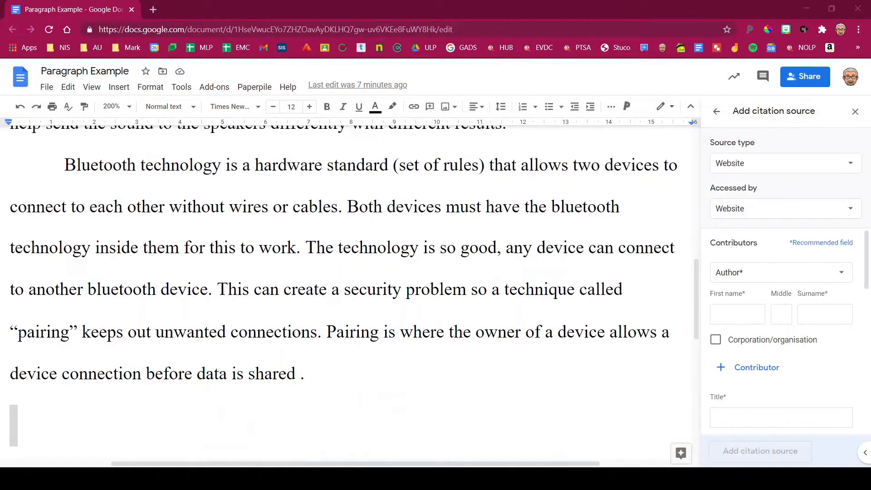
click(737, 314)
text(Simon)
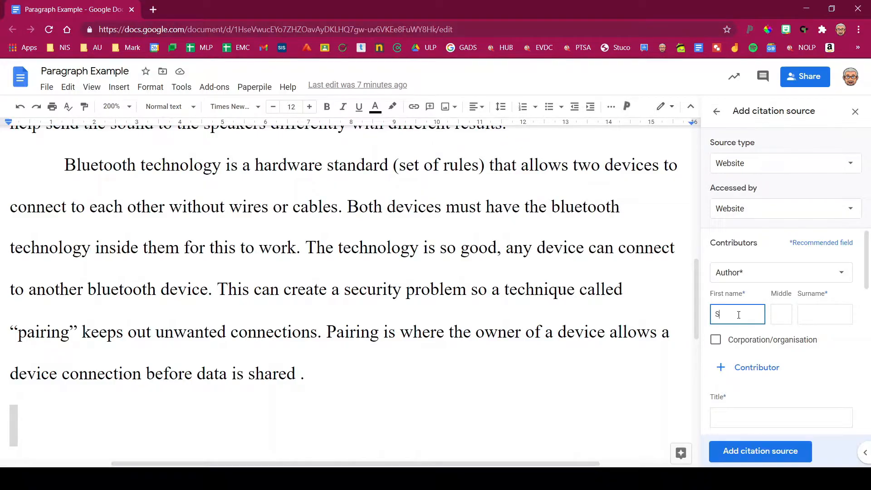
key(Tab)
key(Tab)
text(Batt)
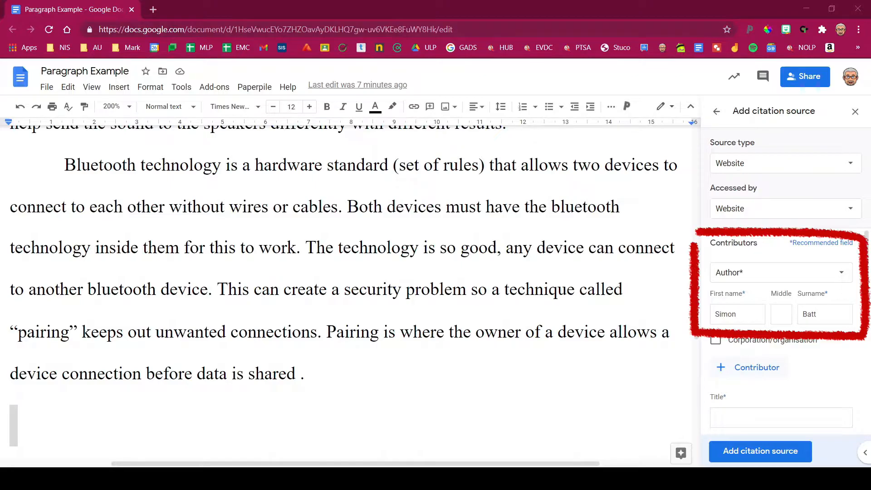
click(725, 370)
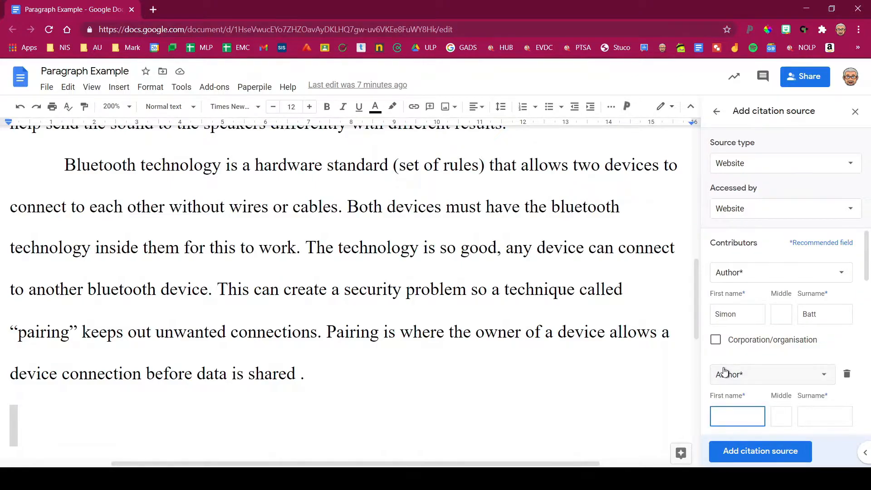
scroll(724, 370, down, 3)
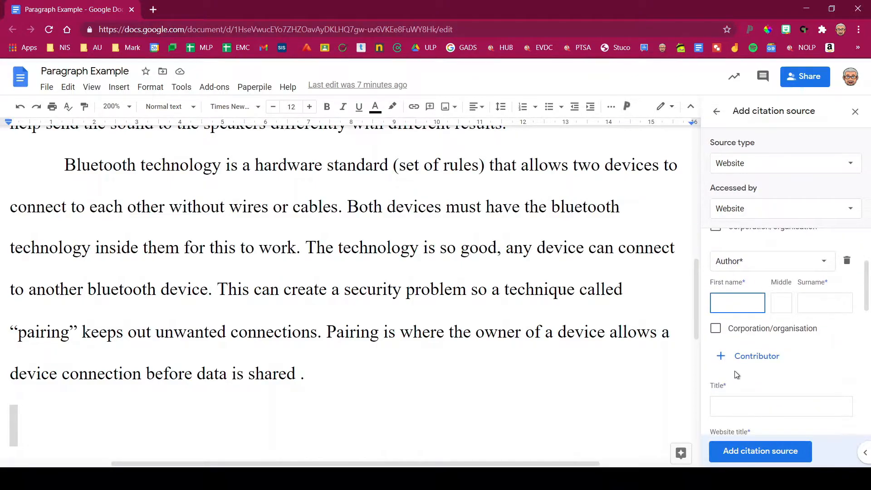
click(847, 261)
scroll(770, 299, up, 3)
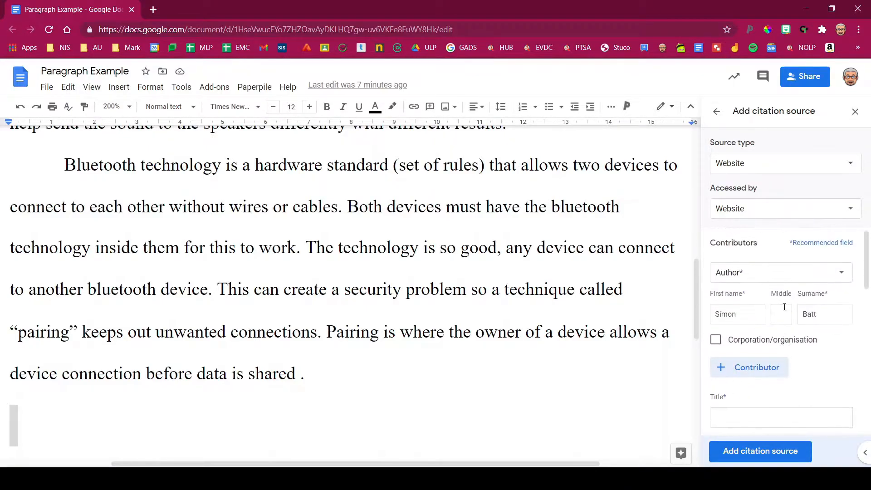
scroll(783, 306, down, 3)
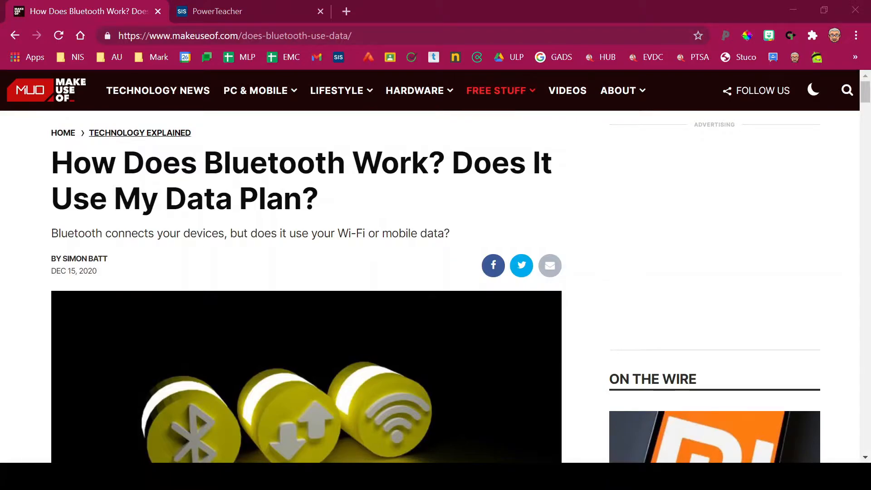
- Select the headline 'How Does Bluetooth Work? Does It Use My Data Plan?' to copy
drag(53, 163, 320, 186)
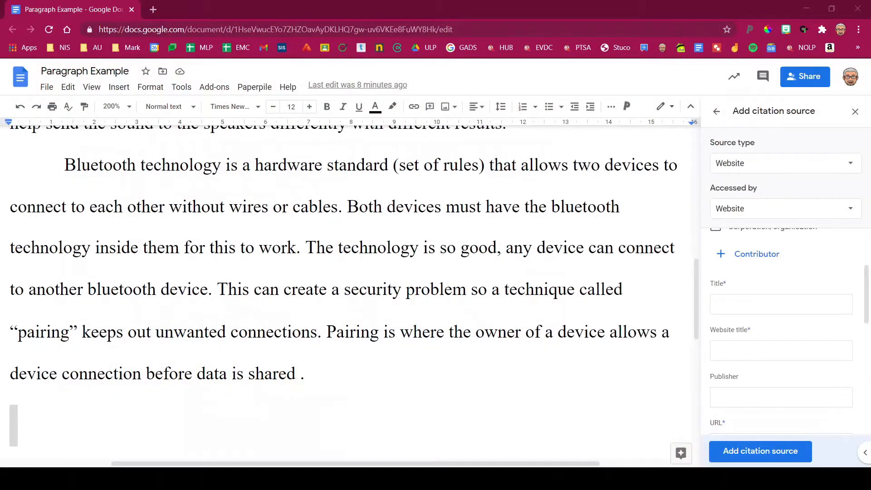
- Paste the headline as citation title and enter 'Make Use Of' as website title
click(754, 303)
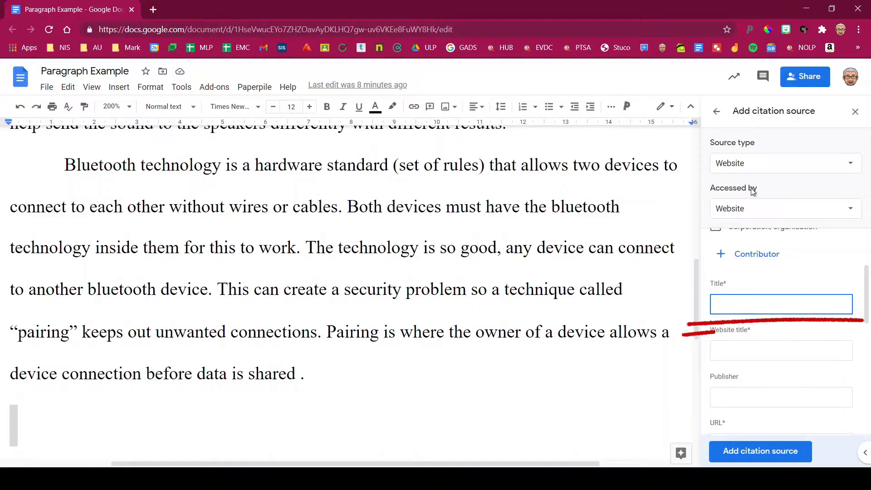
key(ctrl+v)
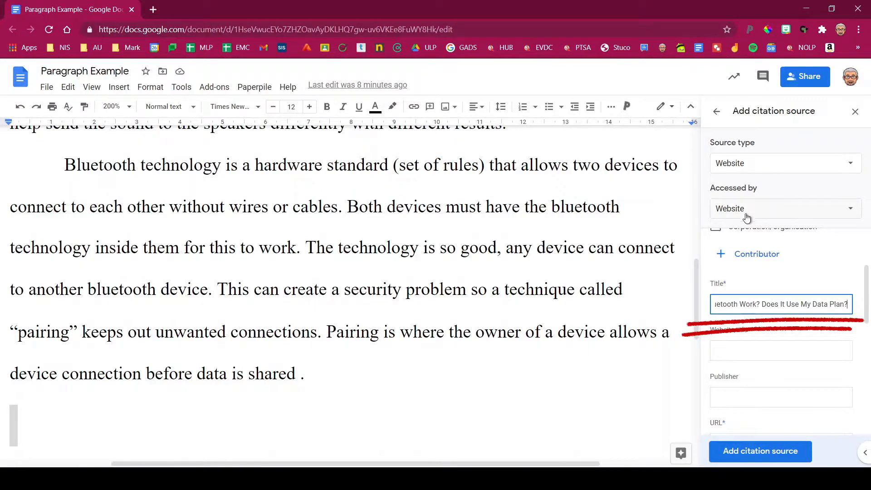
click(755, 347)
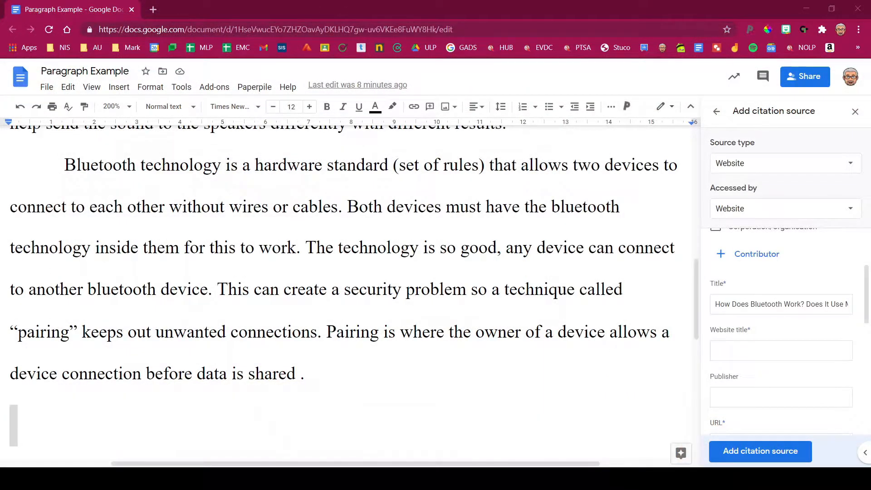
click(721, 352)
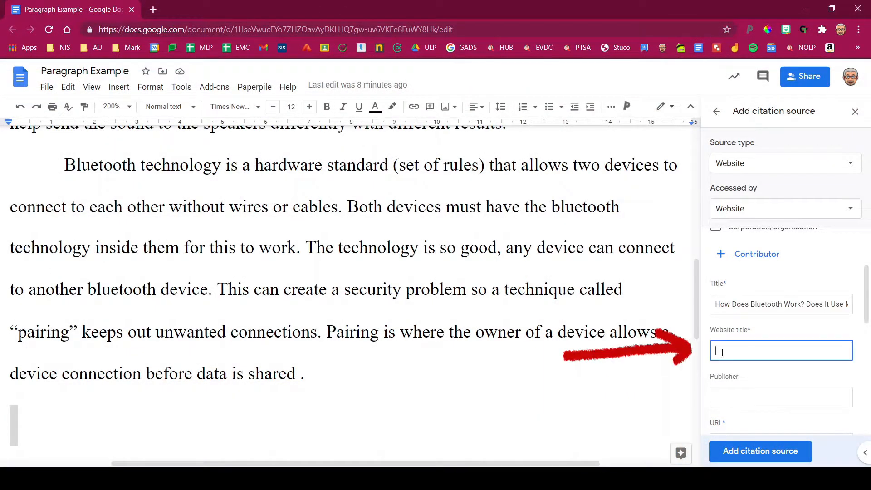
text(Make Use Of)
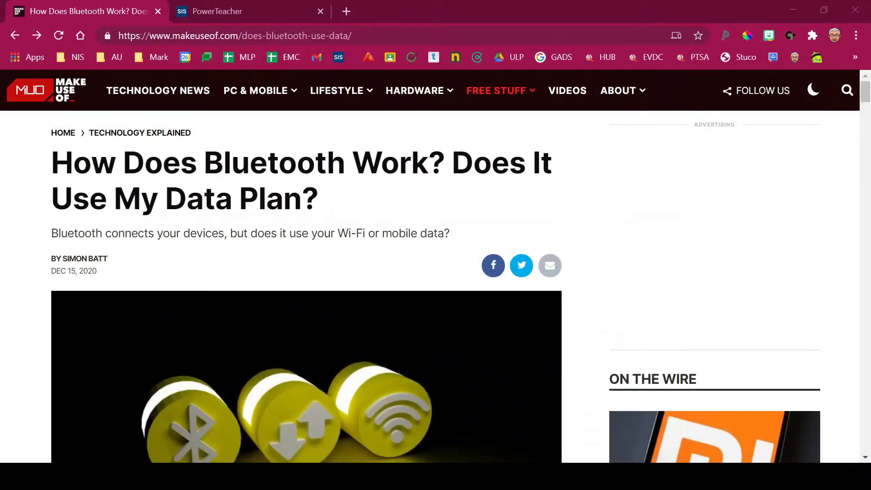
- Scroll to the article footer and open MakeUseOf's Ownership Policy page
scroll(856, 133, down, 10)
drag(857, 134, 805, 449)
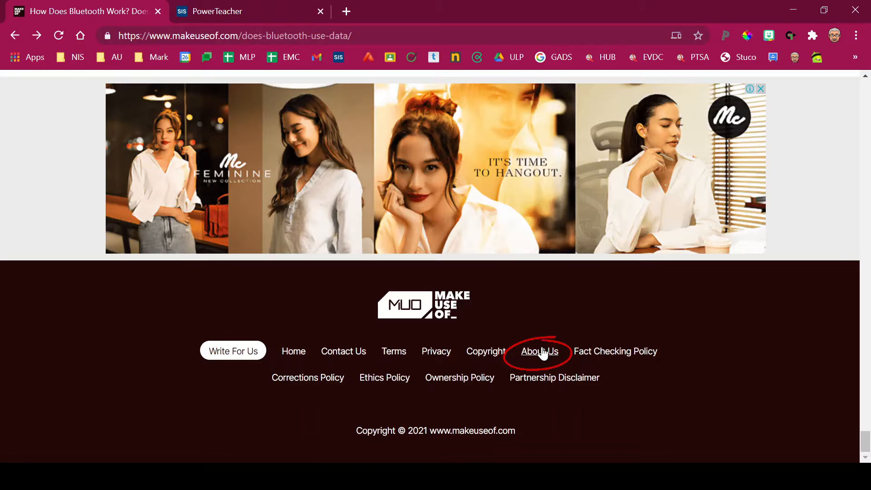
click(460, 381)
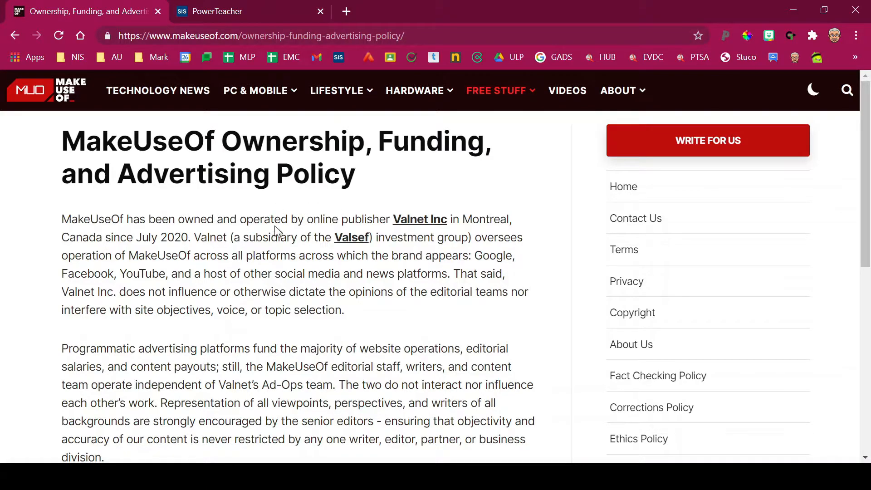
- Mark 'publisher' and Valnet Inc on the policy page, plus the empty Publisher field
drag(338, 231, 388, 233)
mouse_move(437, 195)
mouse_down()
mouse_move(459, 212)
mouse_move(442, 197)
mouse_up()
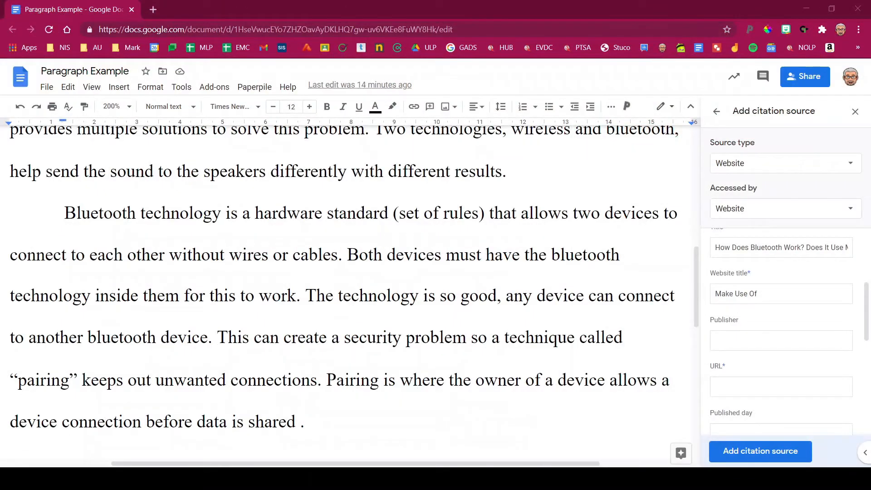
mouse_move(698, 308)
mouse_down()
mouse_move(862, 374)
mouse_move(702, 300)
mouse_move(695, 308)
mouse_up()
- Enter Valnet Inc as the citation's publisher, then select the empty URL field
click(741, 343)
text(V)
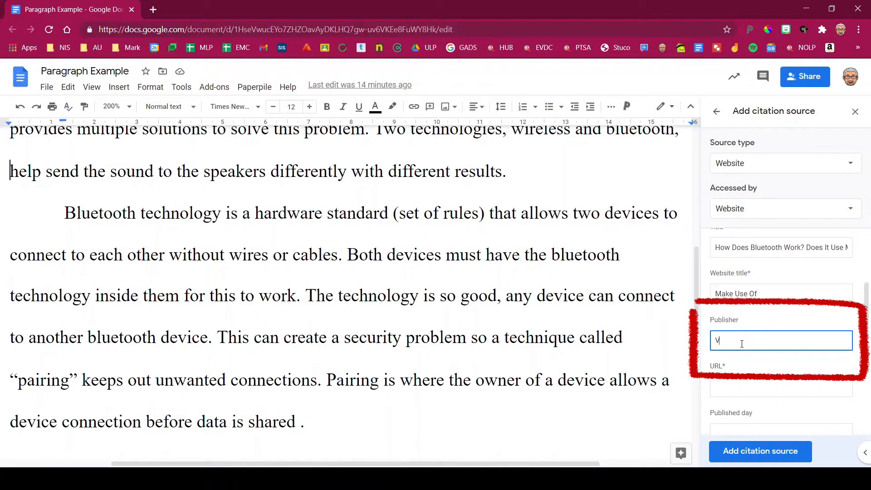
text(alnet Inc)
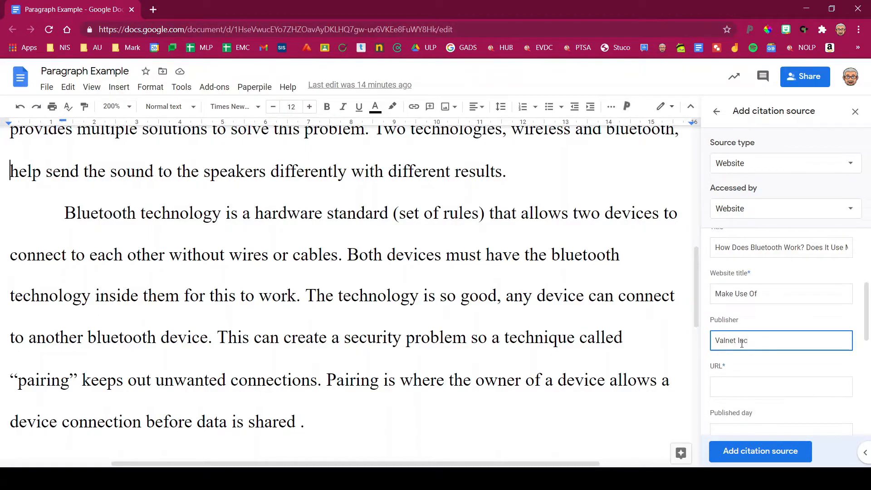
mouse_move(681, 363)
mouse_down()
mouse_move(866, 408)
mouse_move(687, 356)
mouse_up()
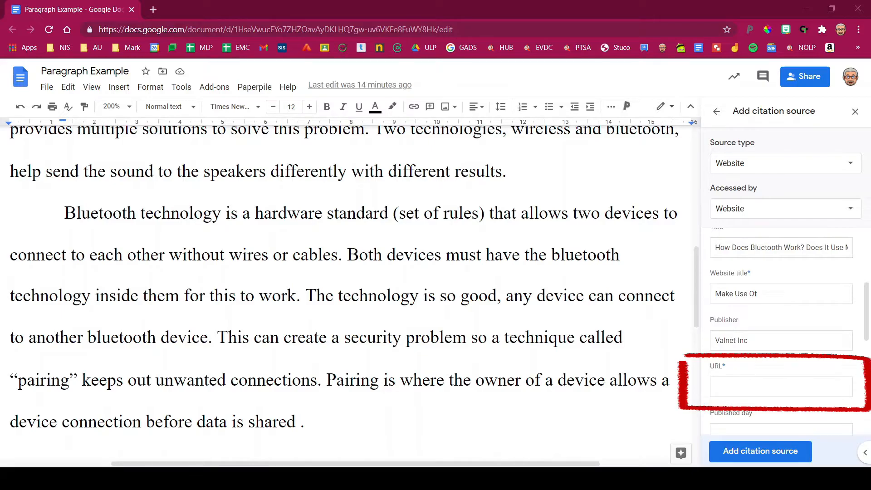
click(758, 392)
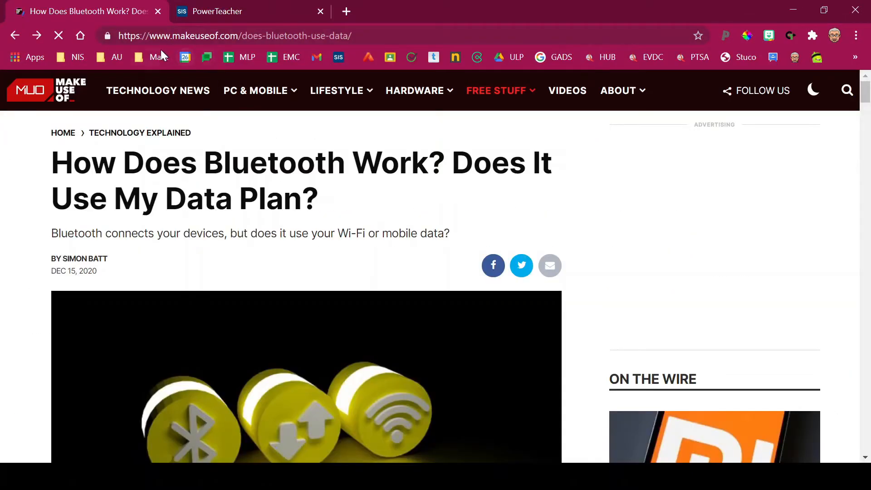
- Copy the MakeUseOf Bluetooth article's full web address from Chrome's address bar
click(128, 36)
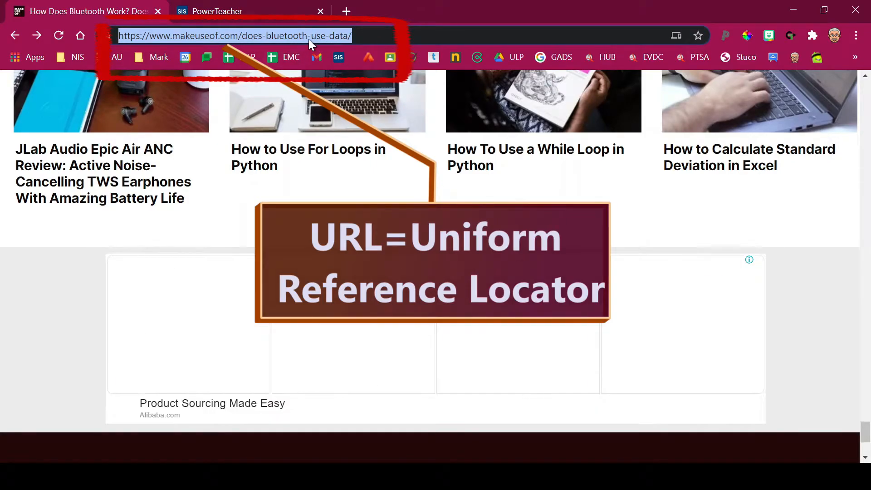
key(ctrl+c)
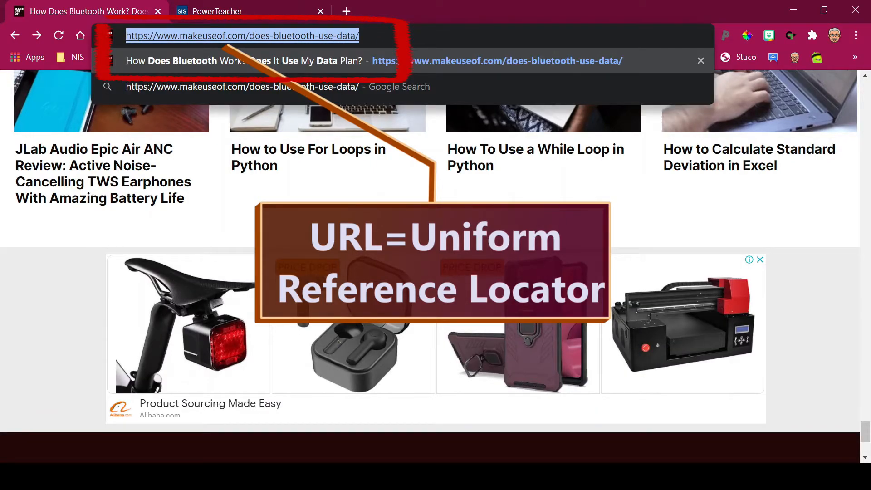
click(359, 36)
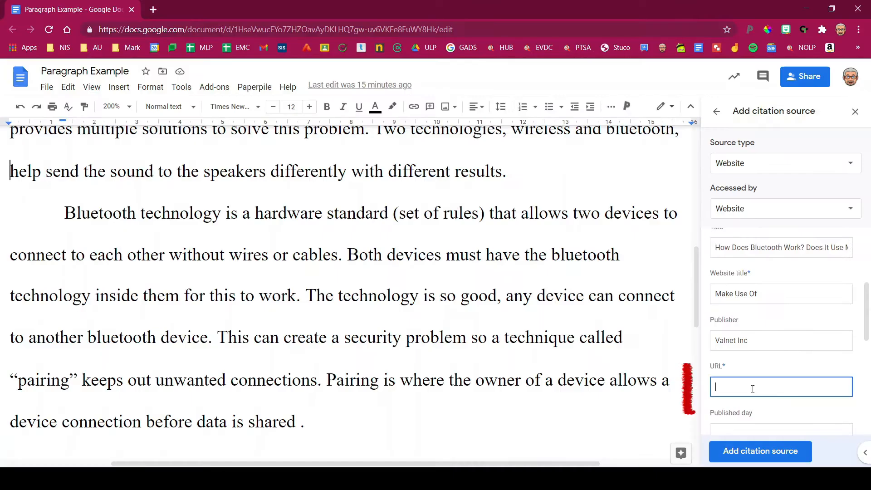
key(ctrl+v)
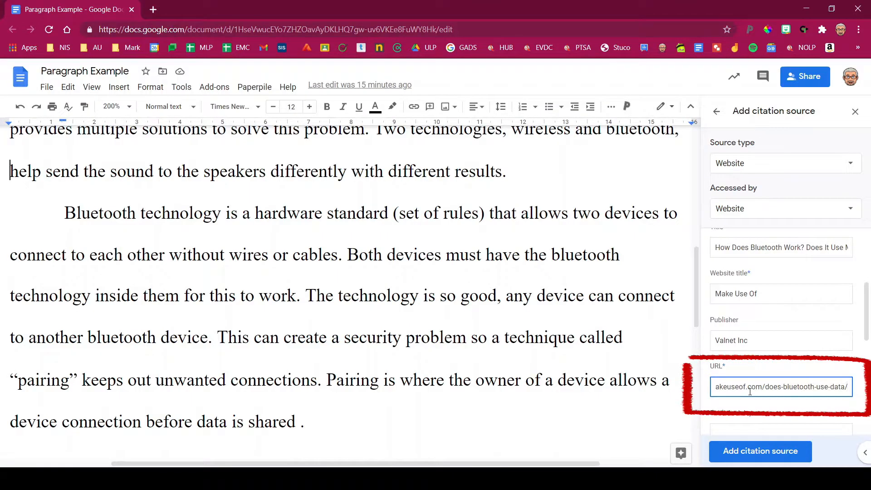
scroll(750, 392, down, 4)
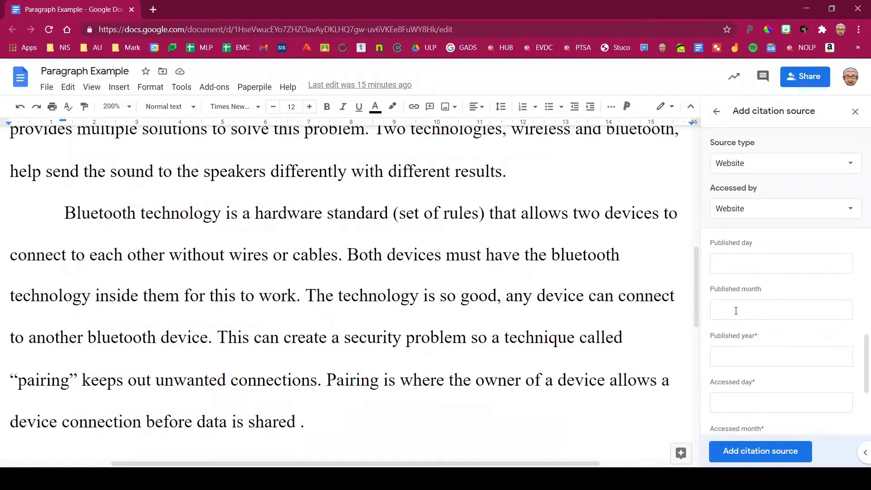
- Enter the published date as day 15, month Dec, year 2020
click(735, 307)
click(749, 262)
text(15)
key(Tab)
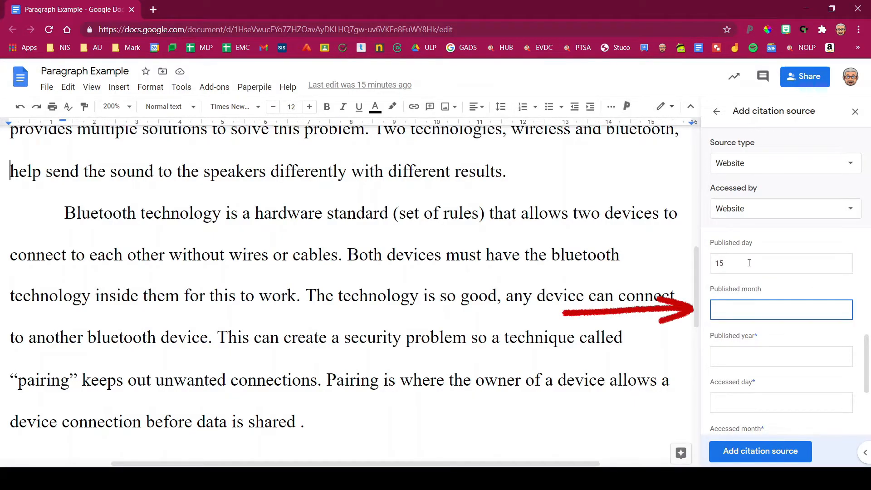
text(Dec)
key(Tab)
text(2020)
scroll(748, 262, down, 3)
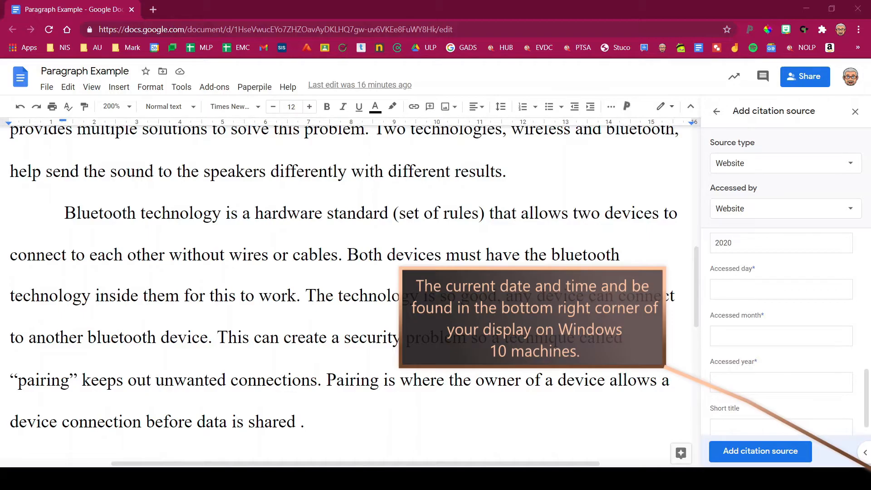
- Enter accessed date day 1, month Jan, year 2021 and add the citation source
click(819, 286)
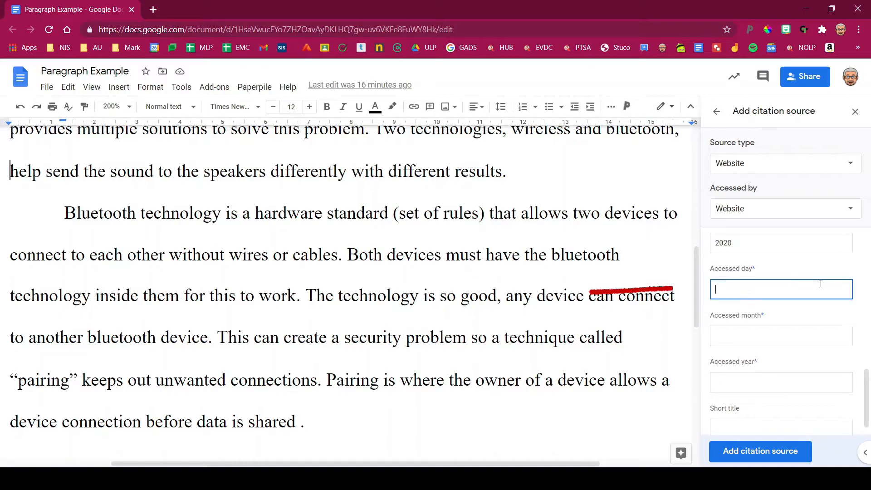
text(1)
click(798, 339)
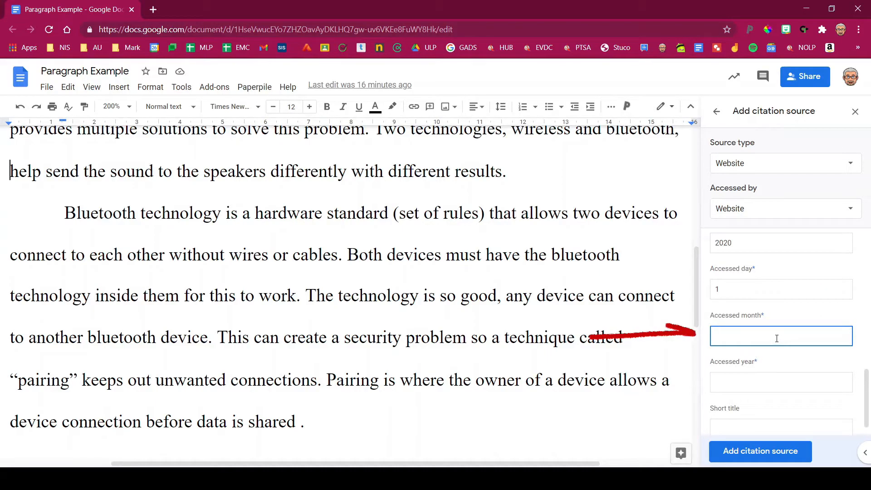
text(Jan)
key(Tab)
text(2021)
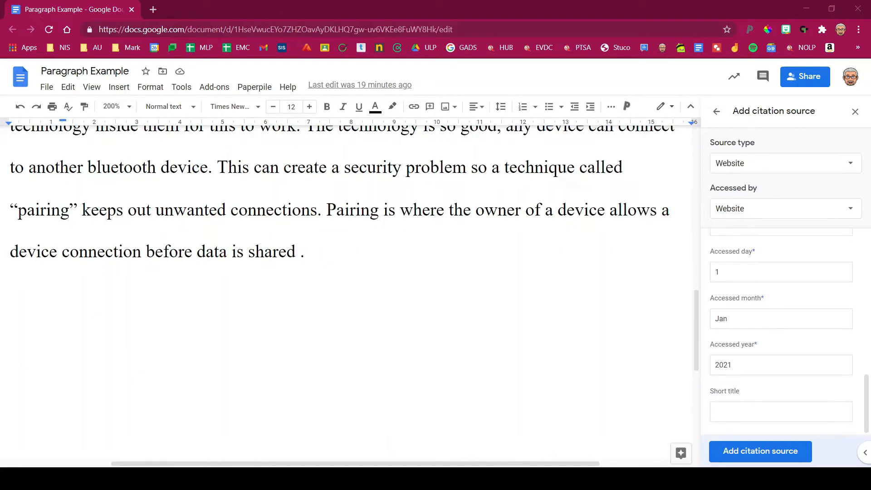
drag(709, 390, 745, 391)
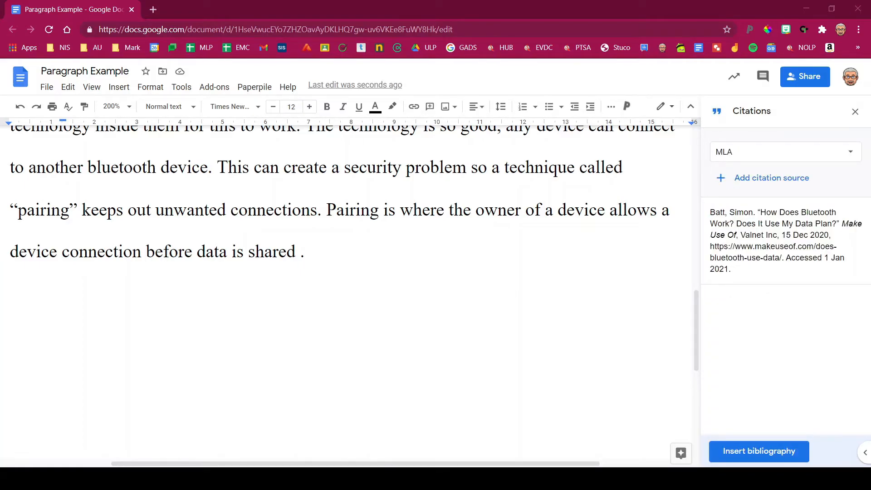
mouse_move(785, 240)
mouse_move(836, 243)
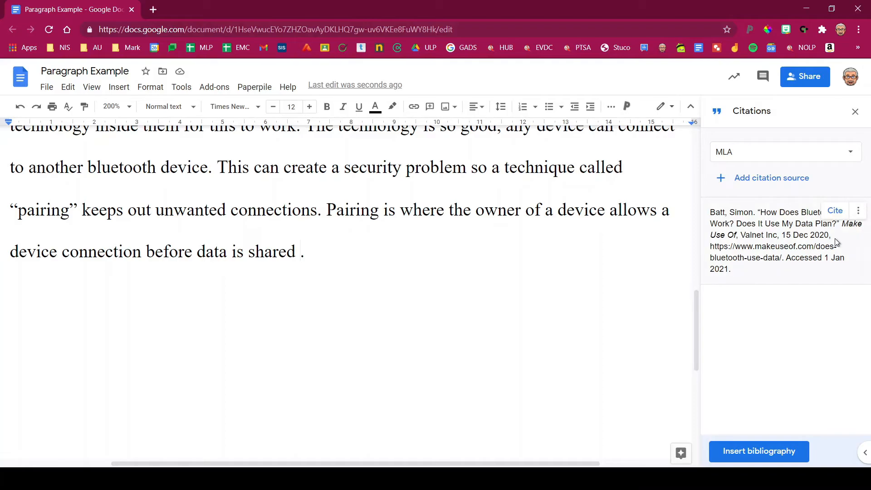
- Insert the (Batt) in-text citation after 'shared', then place the caret on the blank line below
click(835, 211)
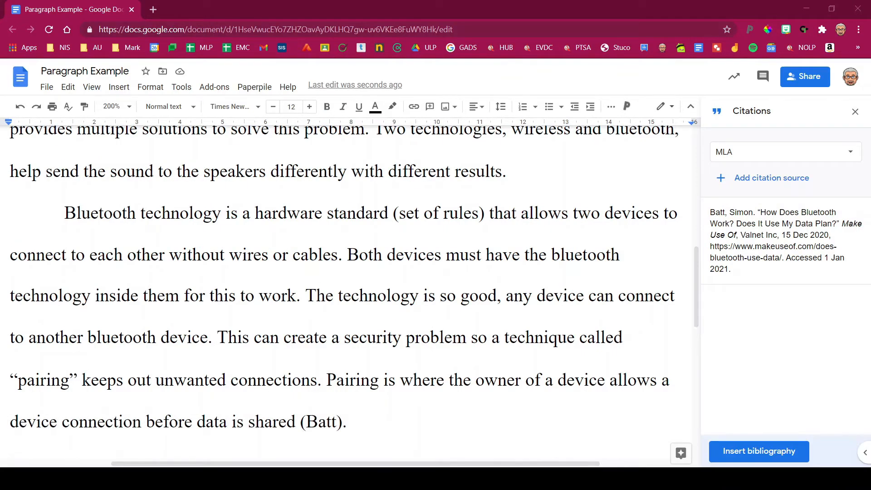
drag(305, 295, 295, 422)
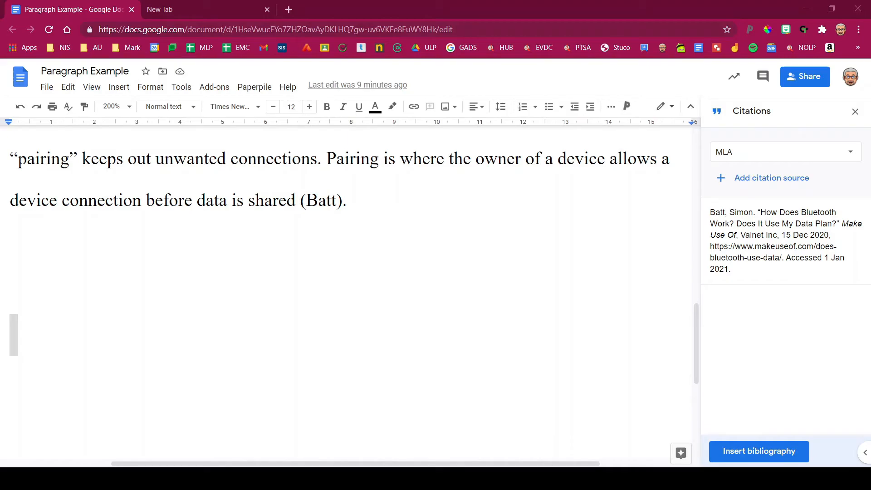
click(200, 288)
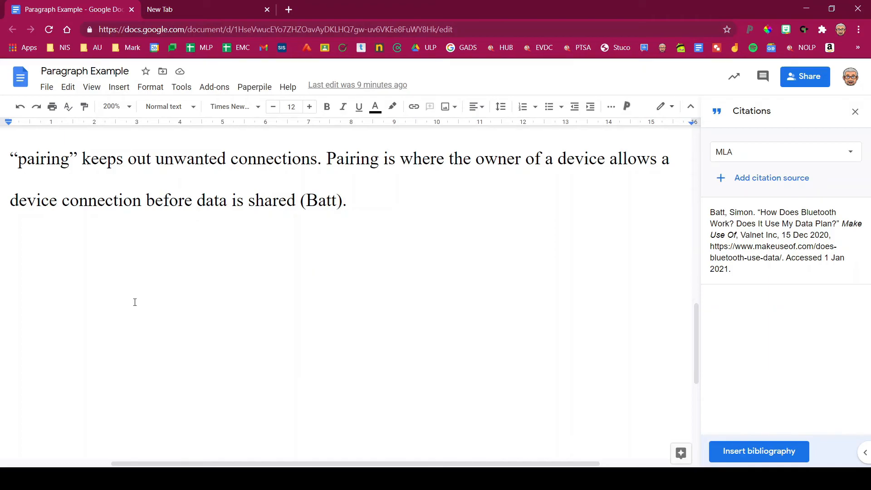
- Add a page break and insert a Bibliography with Batt's MakeUseOf entry on page 2
key(ctrl+Return)
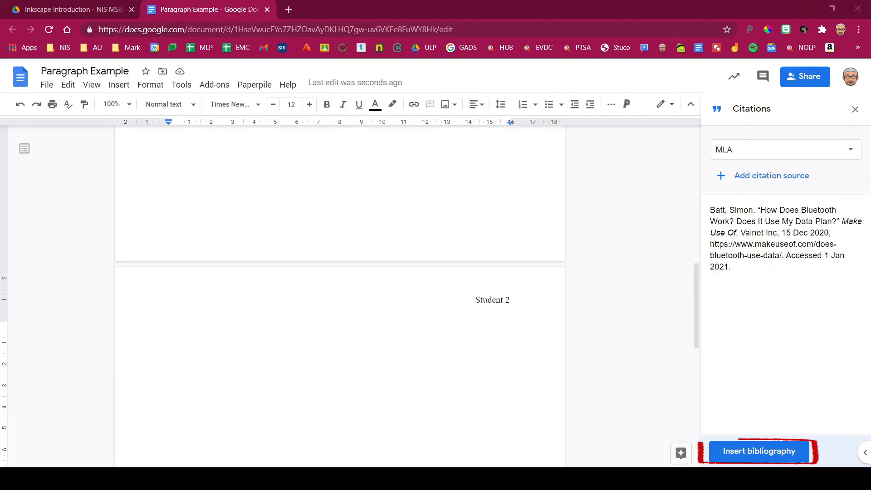
click(758, 451)
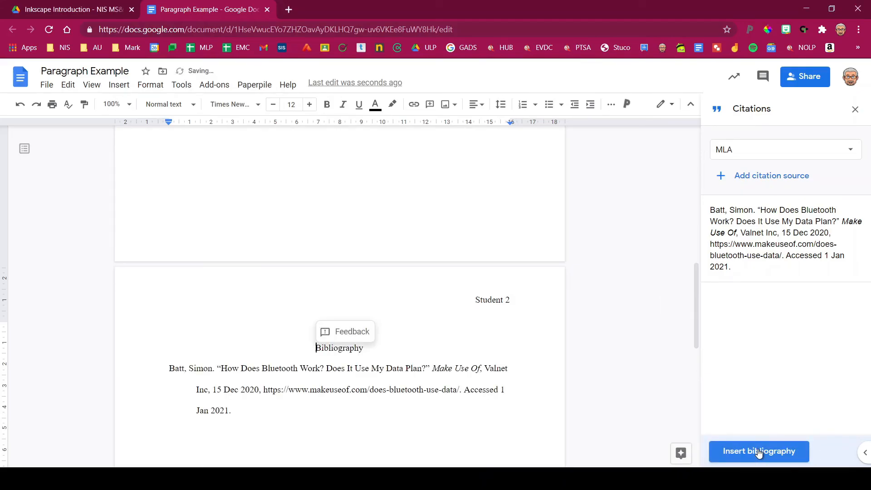